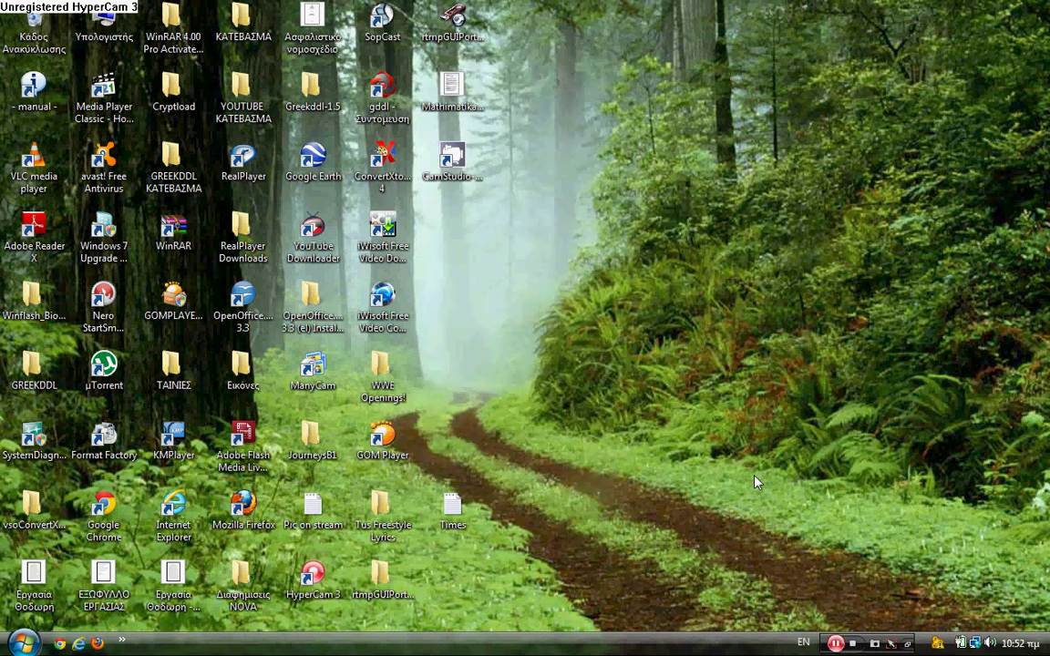
- Launch Mozilla Firefox, search Google for "youtube downloader" and open the "YouTube Downloader - Software to download and convert YouTube" result
right_click(248, 528)
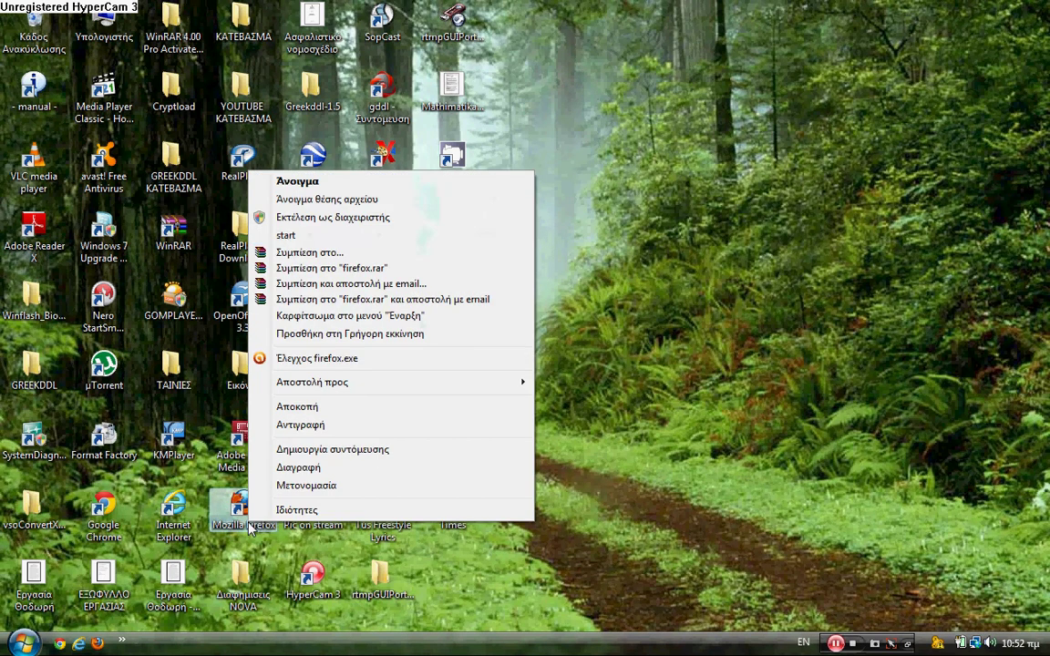
click(310, 216)
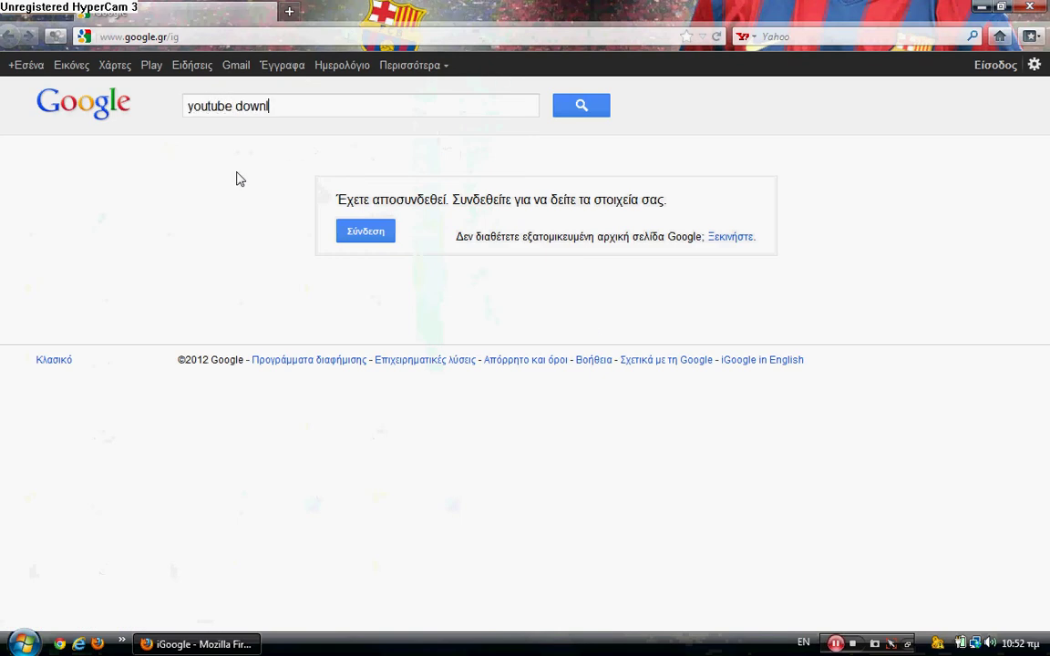
text(er)
key(Return)
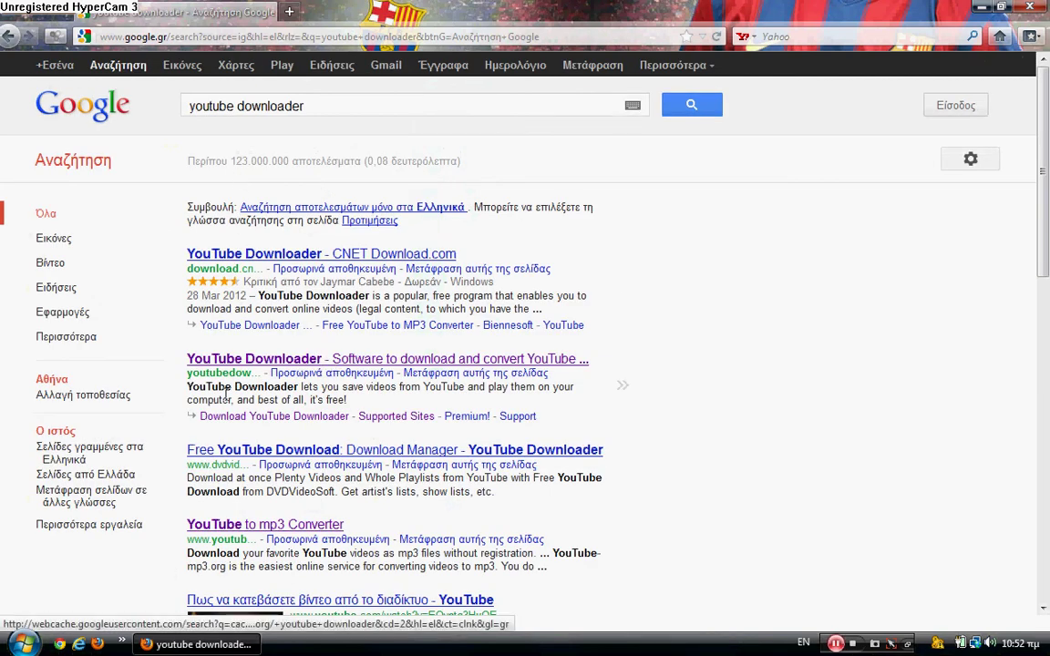
click(281, 361)
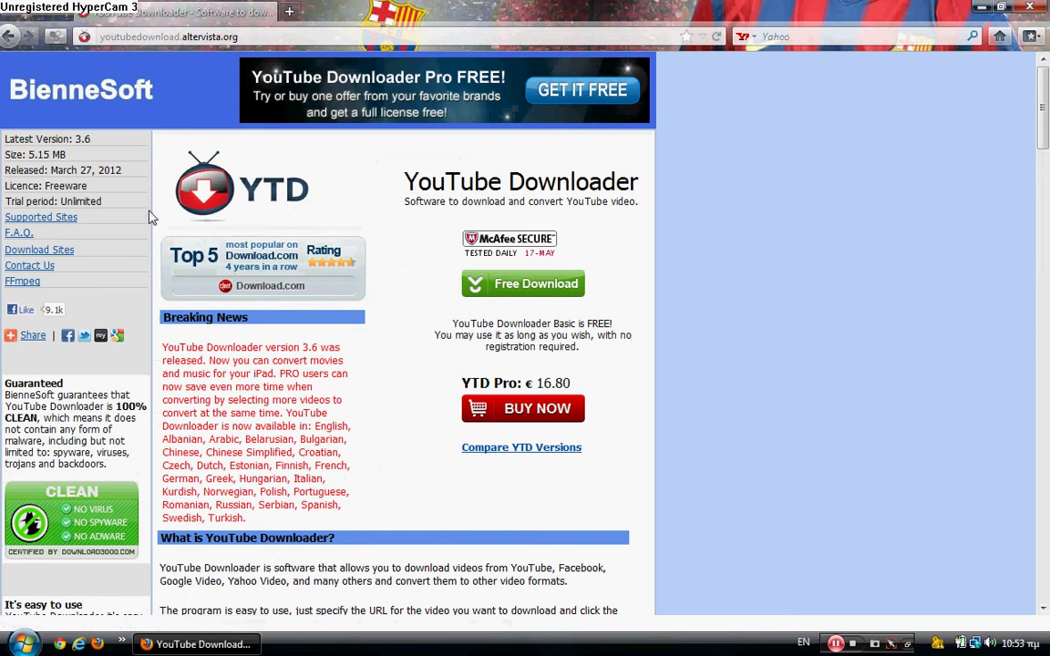
- Review the YouTube Downloader pages for supported sites and download sites, closing each pop-up window after viewing it
click(41, 218)
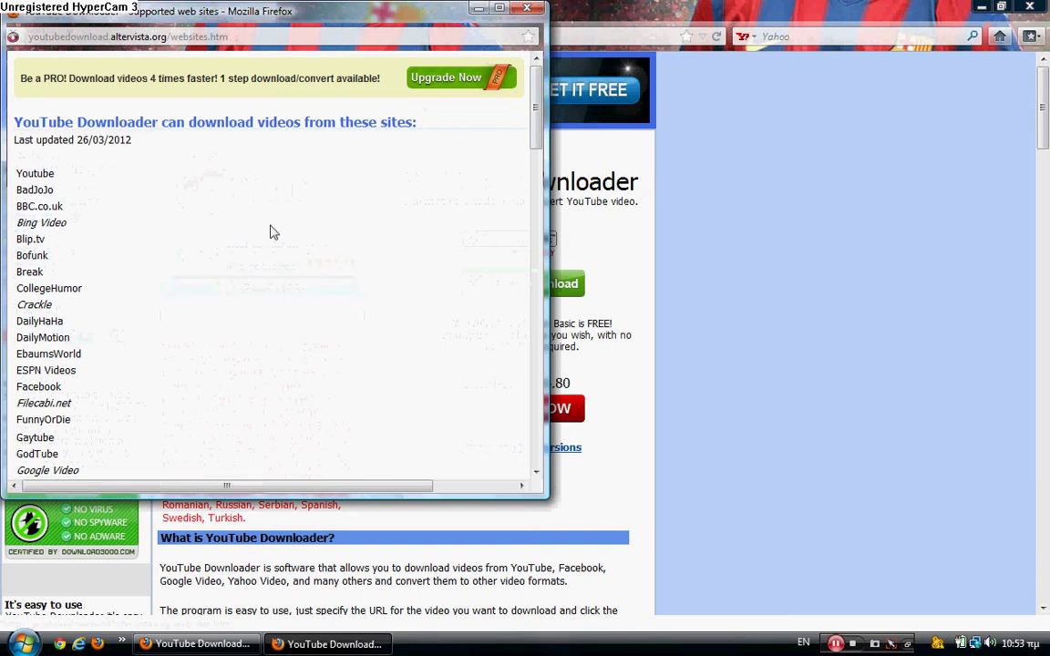
click(536, 161)
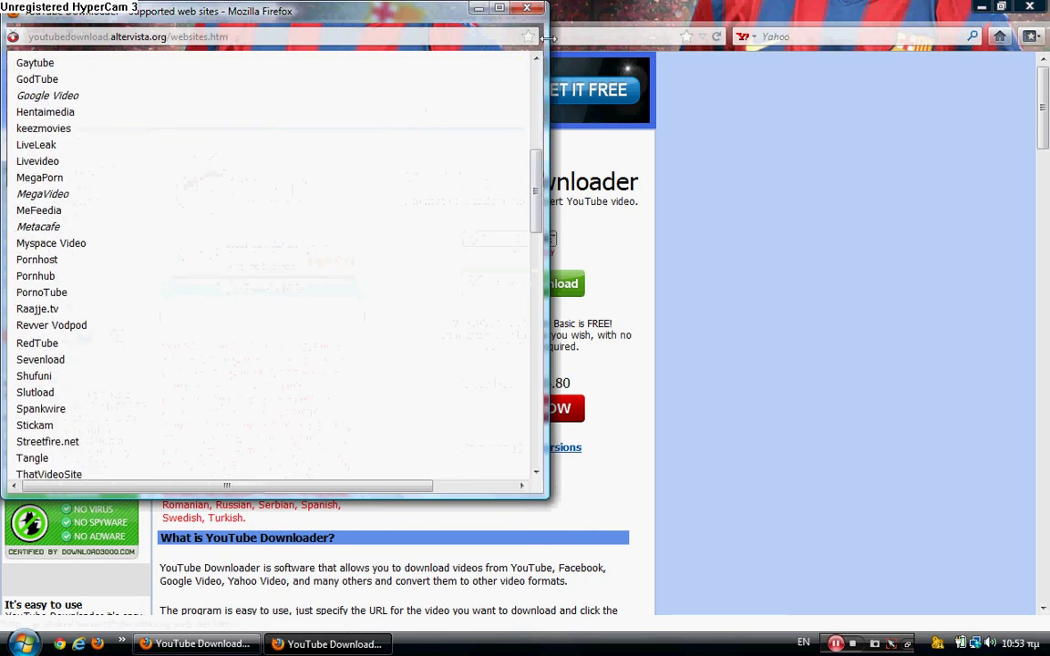
click(537, 9)
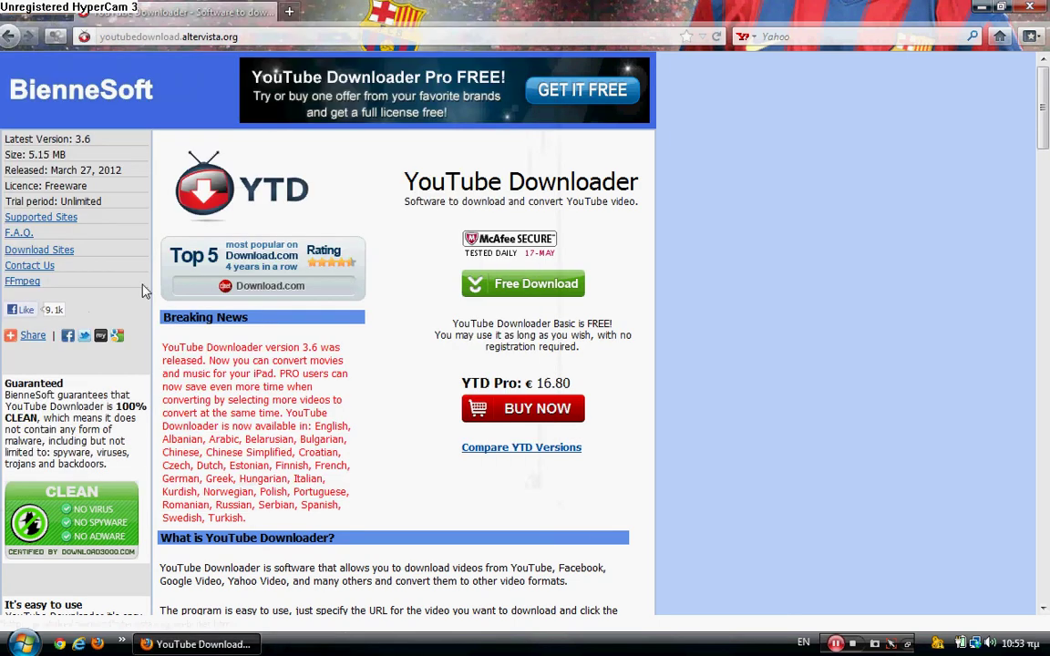
click(40, 250)
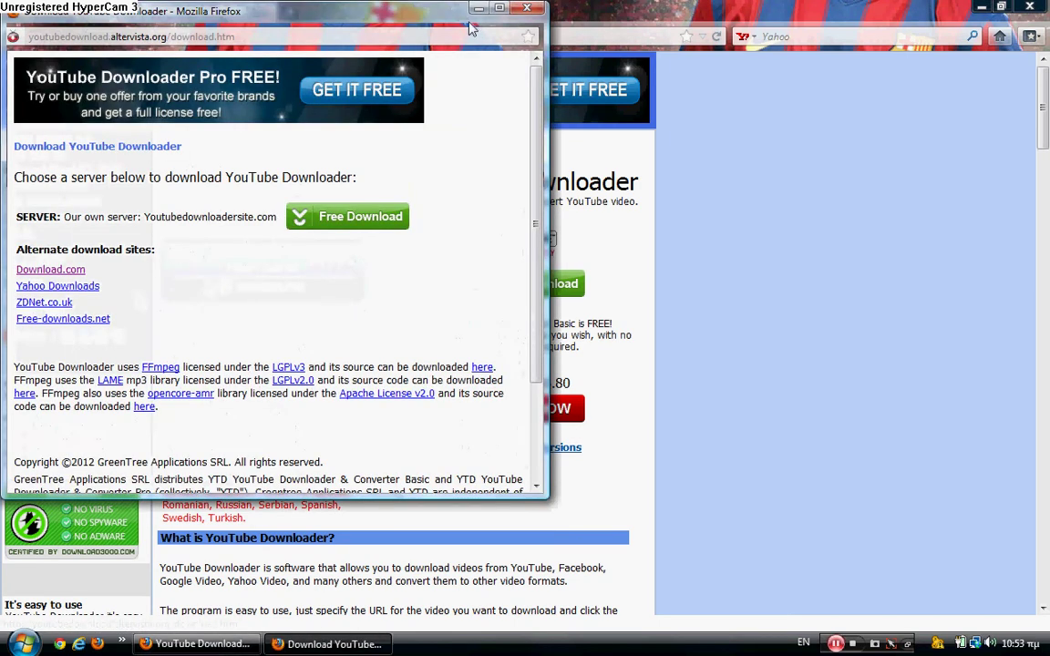
click(527, 9)
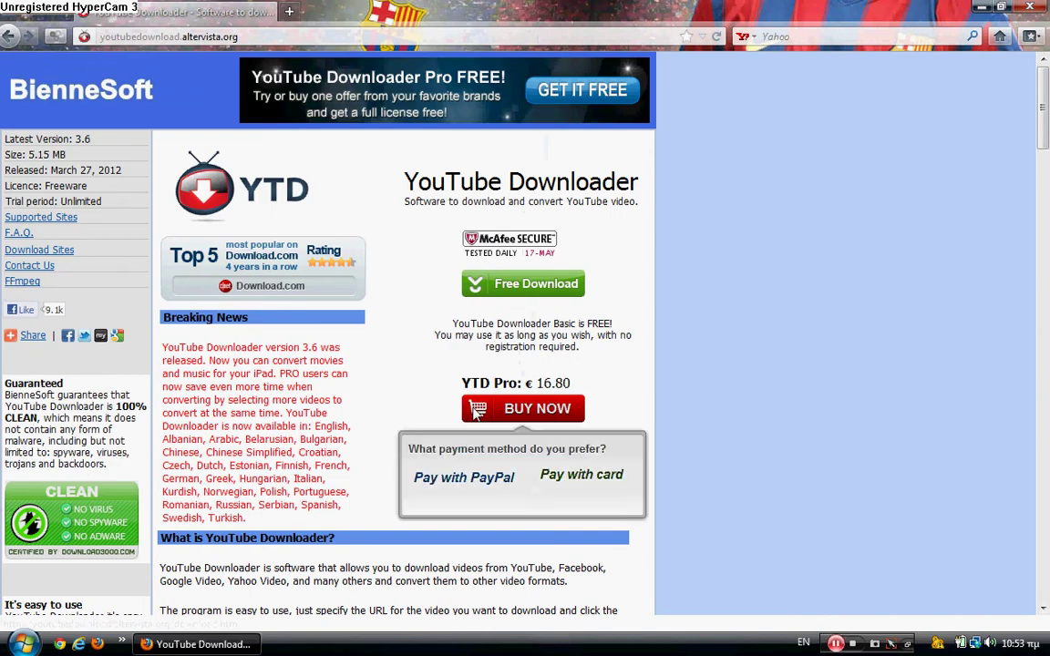
- Save the free YTDSetup.exe installer, check its download progress and return to the YouTube Downloader home page
click(489, 285)
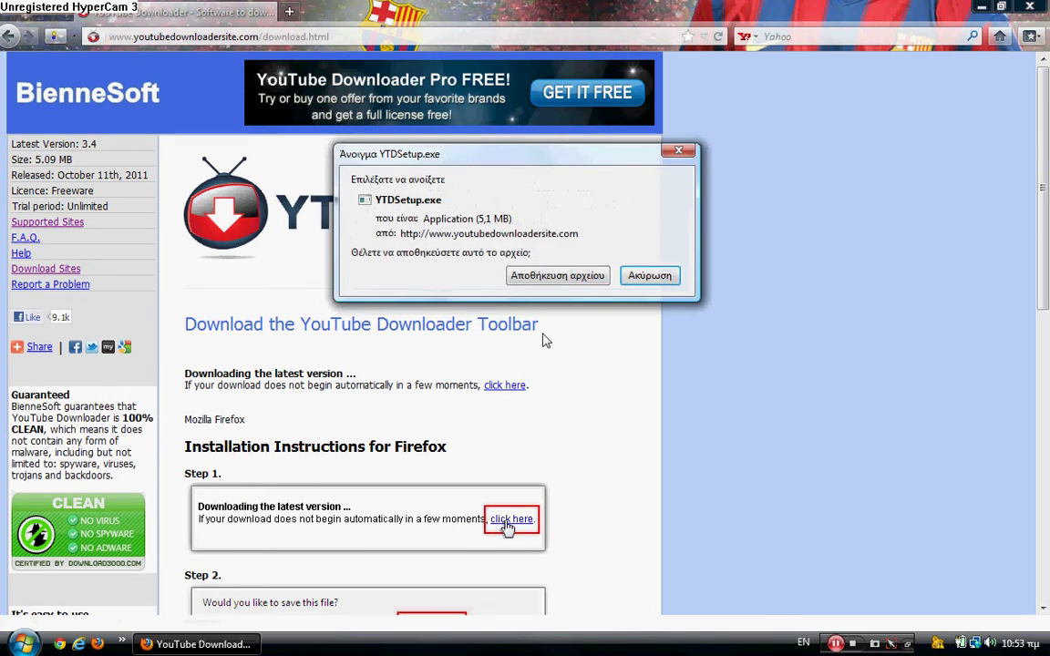
click(545, 278)
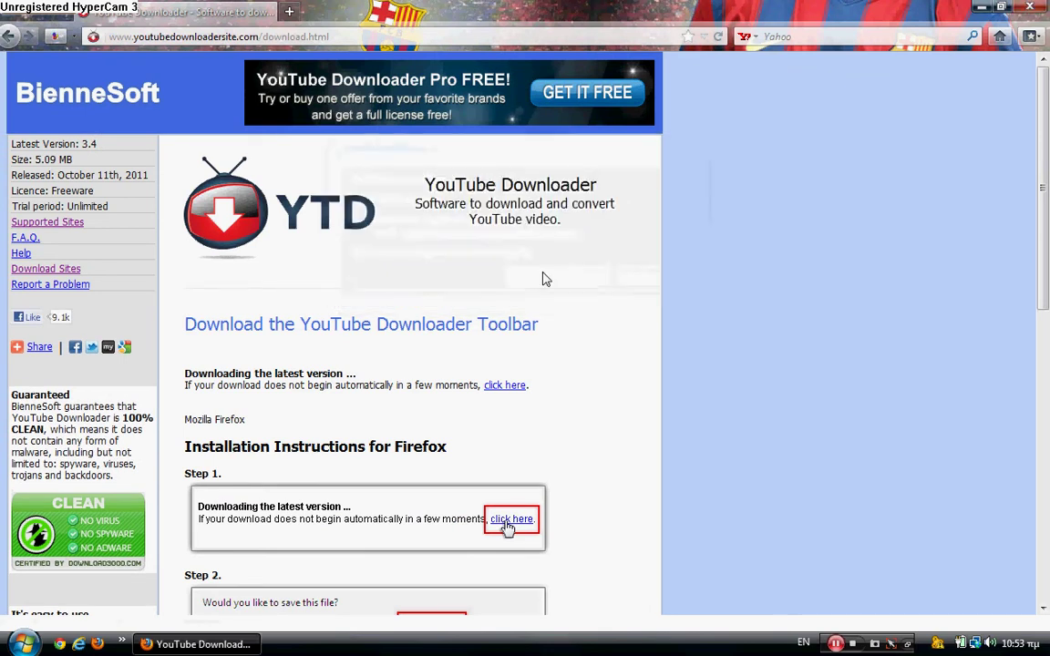
click(902, 606)
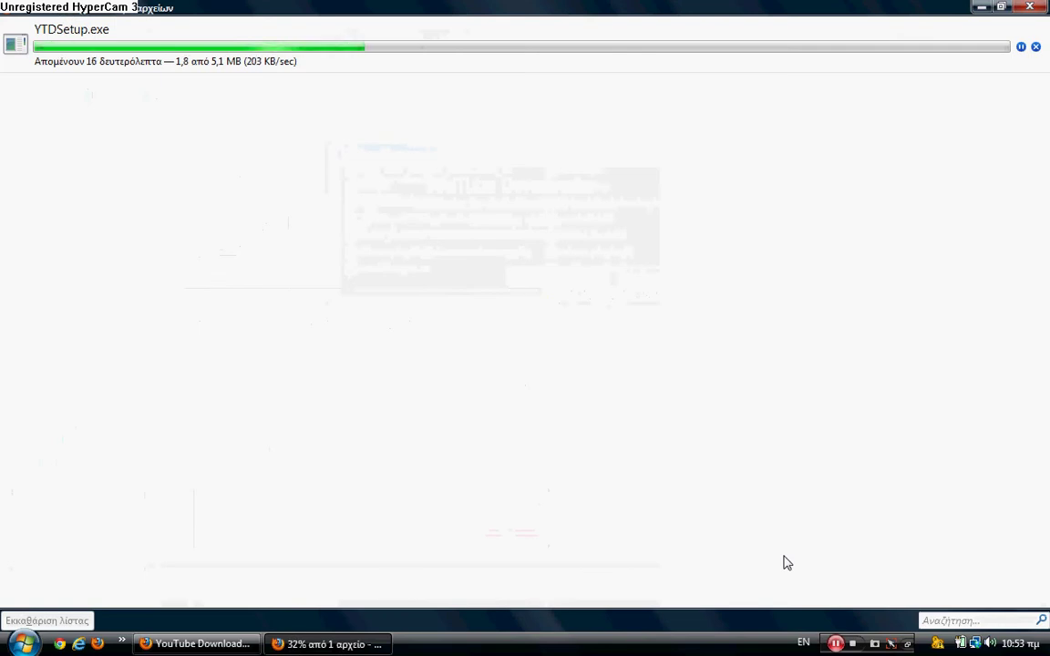
click(209, 643)
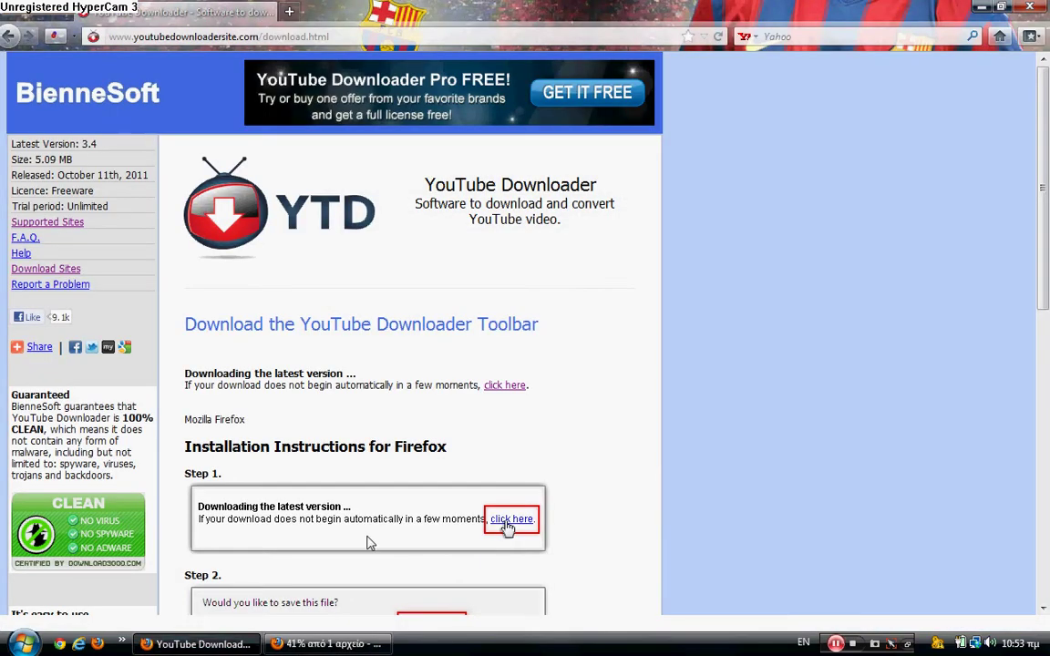
click(71, 91)
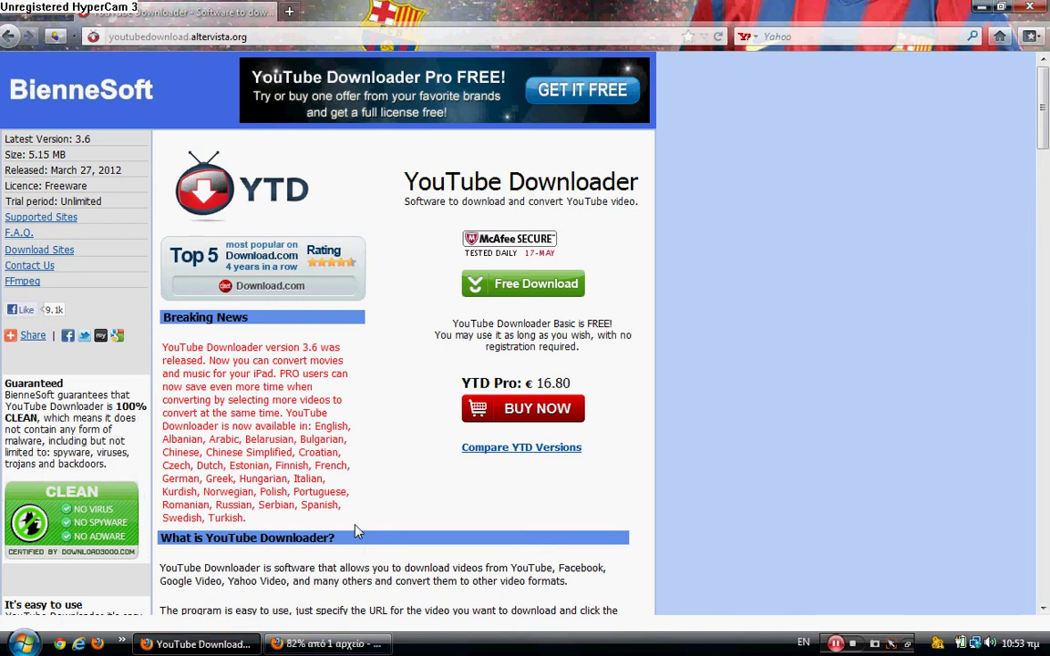
- Open the folder containing the downloaded YTDSetup.exe once its download has finished
mouse_move(328, 644)
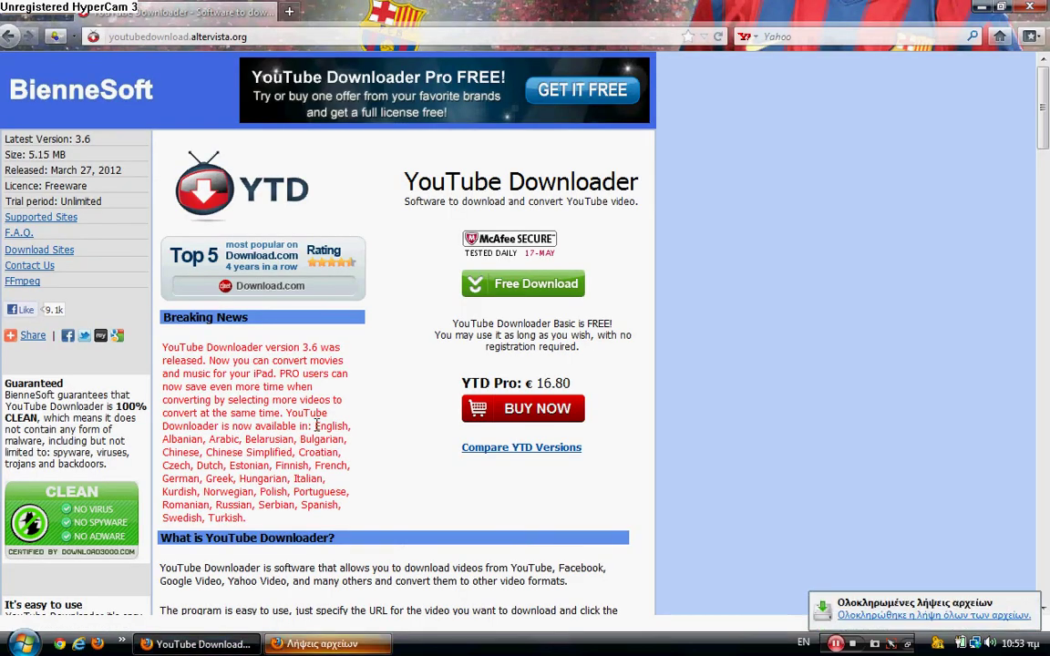
drag(314, 425, 333, 507)
click(365, 515)
key(alt+Tab)
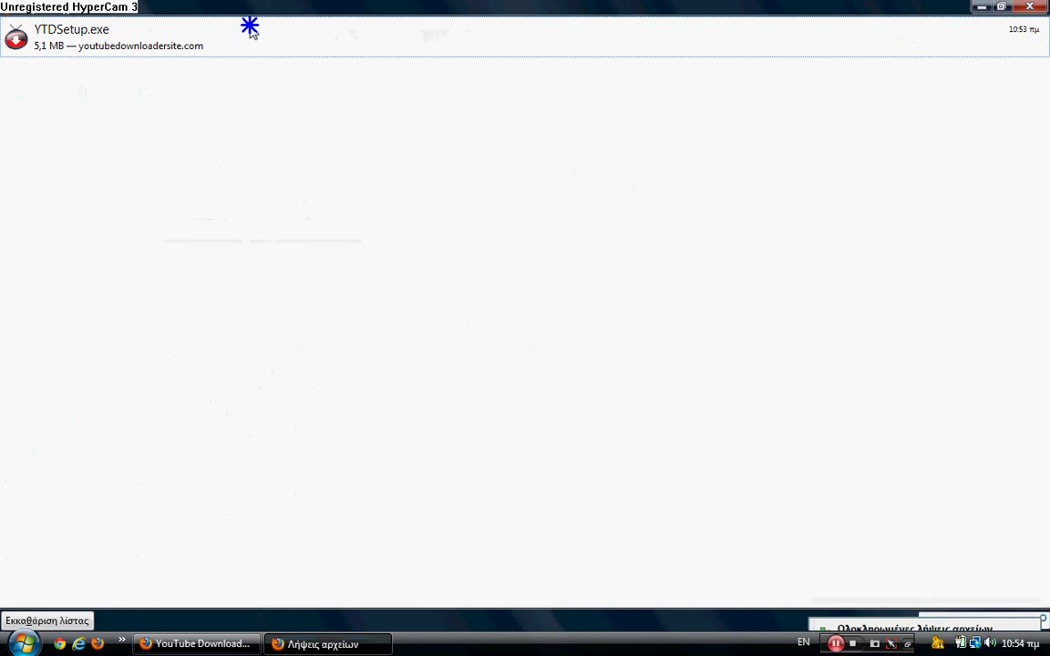
right_click(249, 26)
click(266, 57)
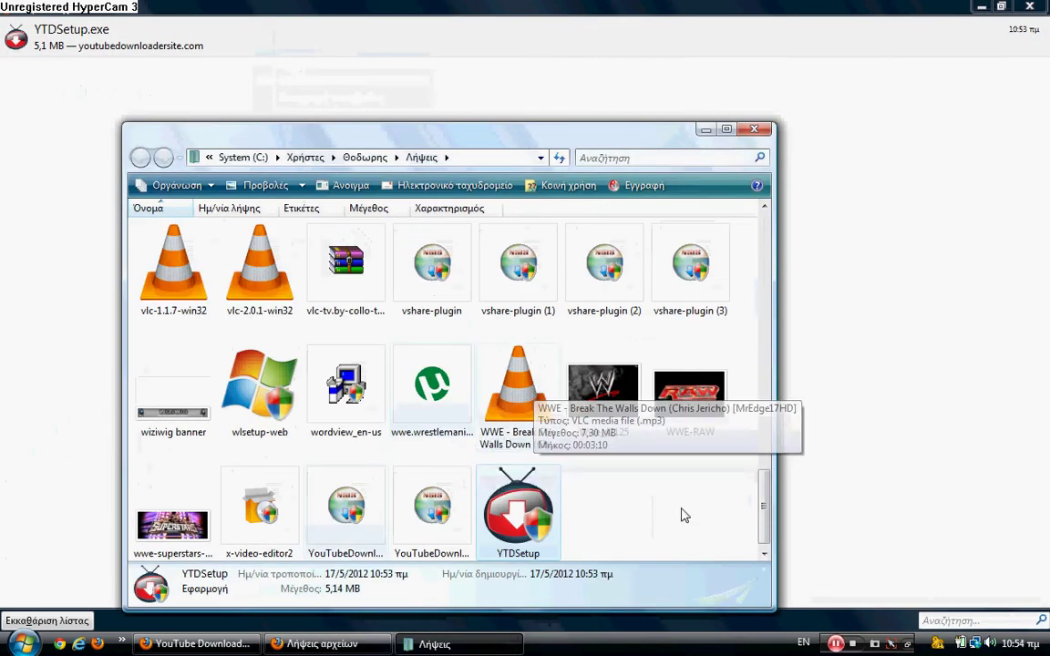
- Run YTDSetup and install YTD YouTube Downloader & Converter 3.6 without McAfee Security Scan Plus
right_click(545, 549)
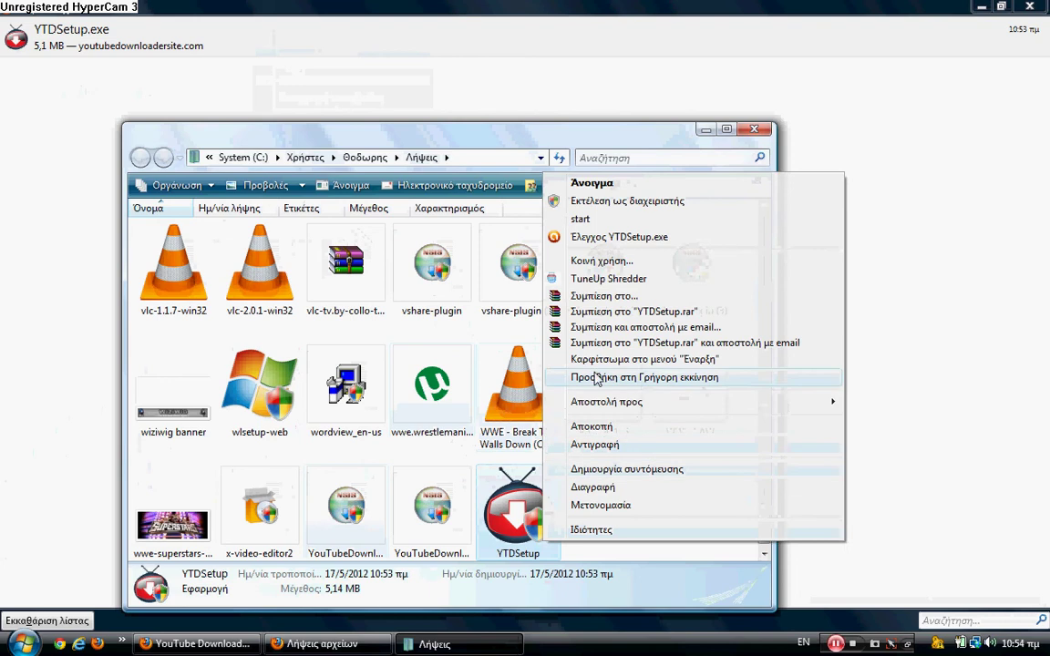
click(610, 220)
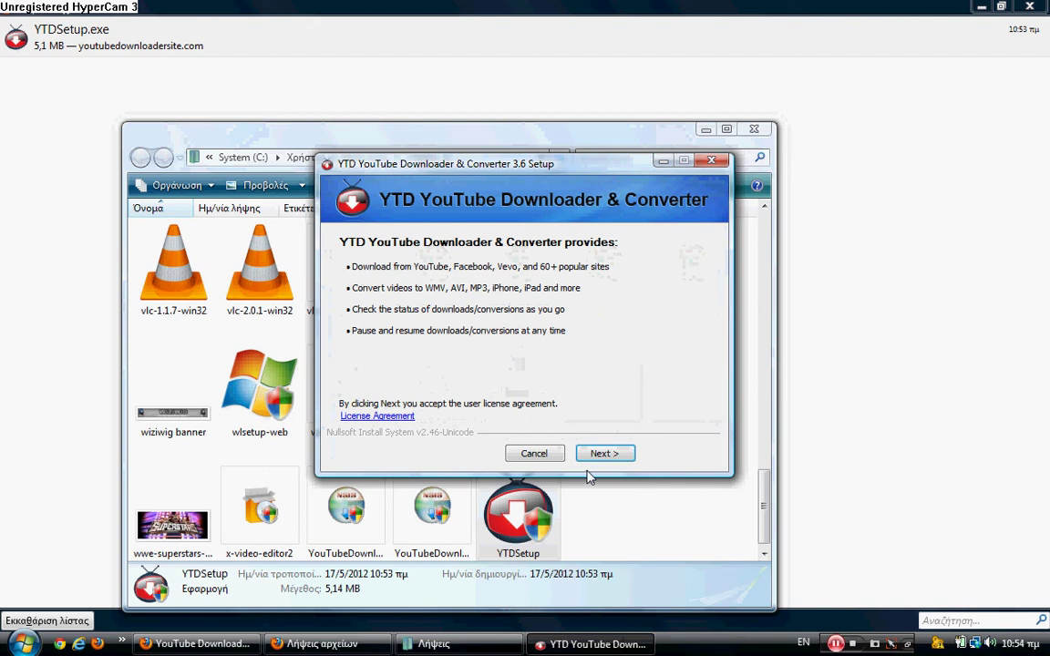
click(601, 454)
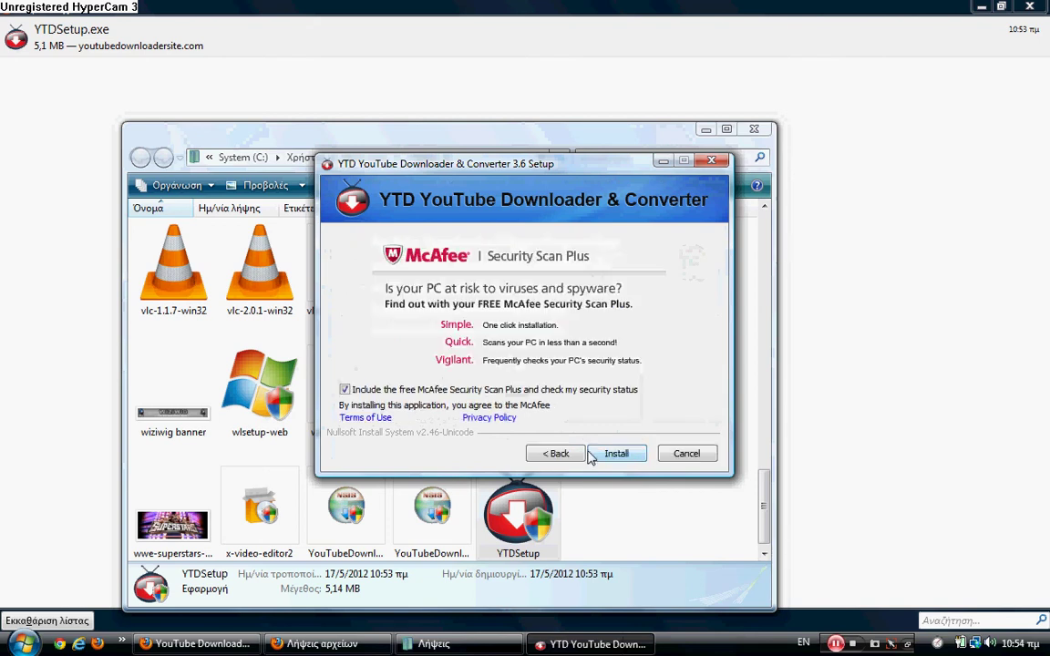
click(343, 389)
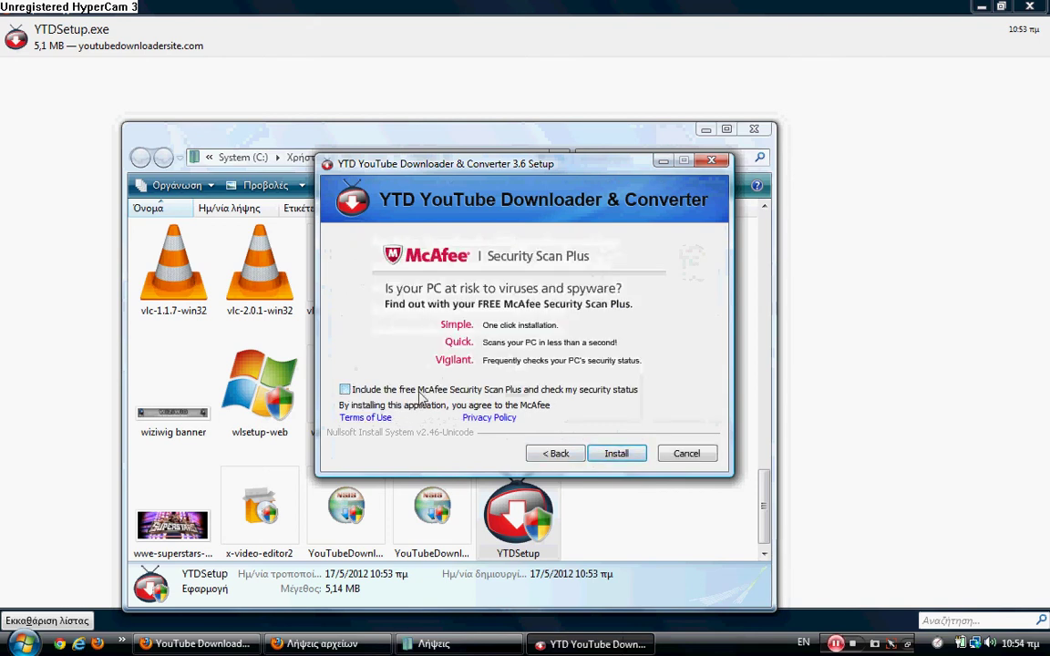
click(627, 456)
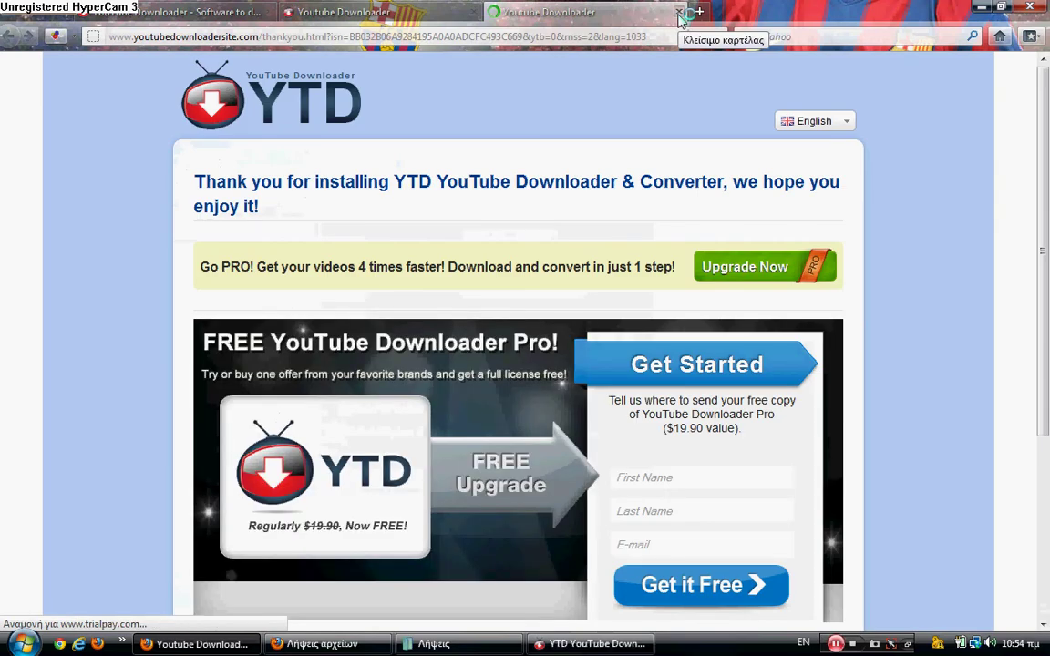
- Close the two extra YouTube Downloader browser tabs, the Firefox downloads window and the downloads folder, leaving YTD on the desktop
click(679, 13)
click(474, 14)
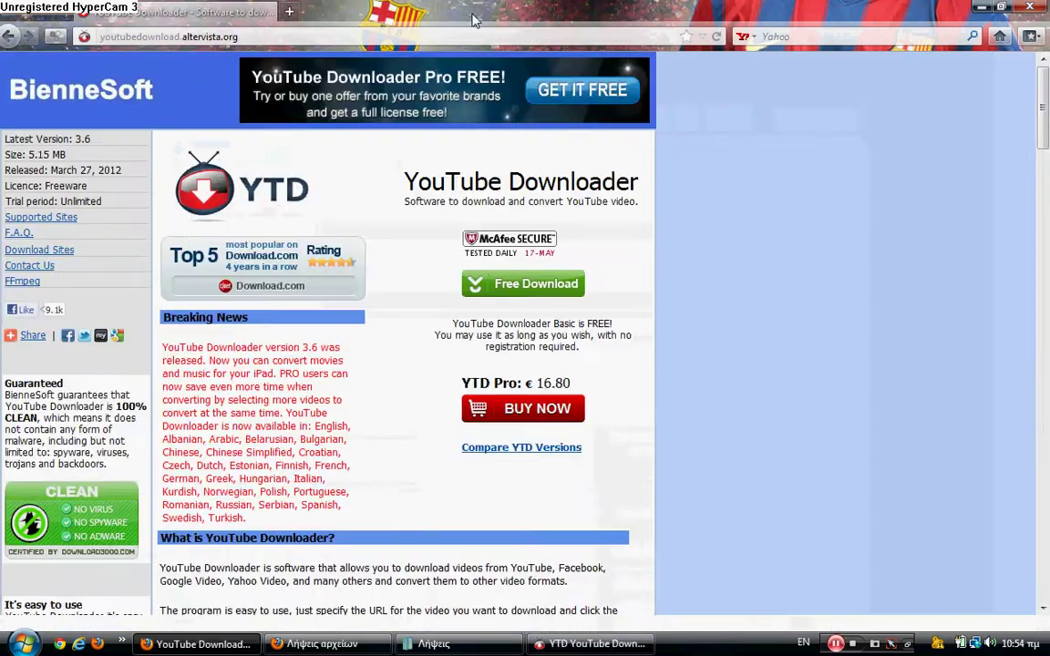
click(196, 643)
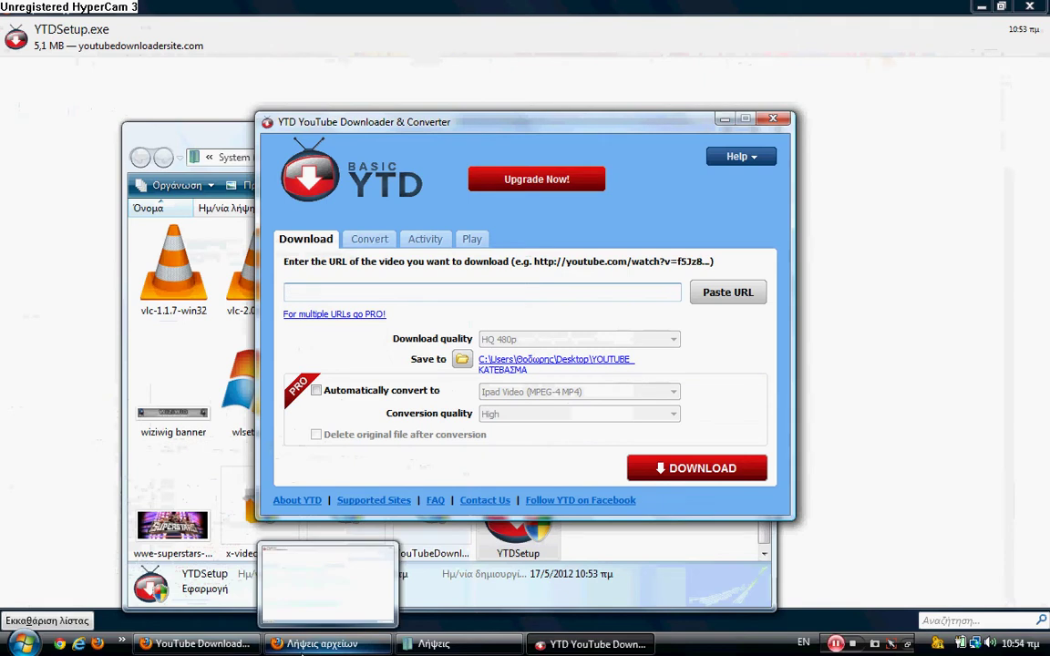
right_click(304, 643)
click(328, 643)
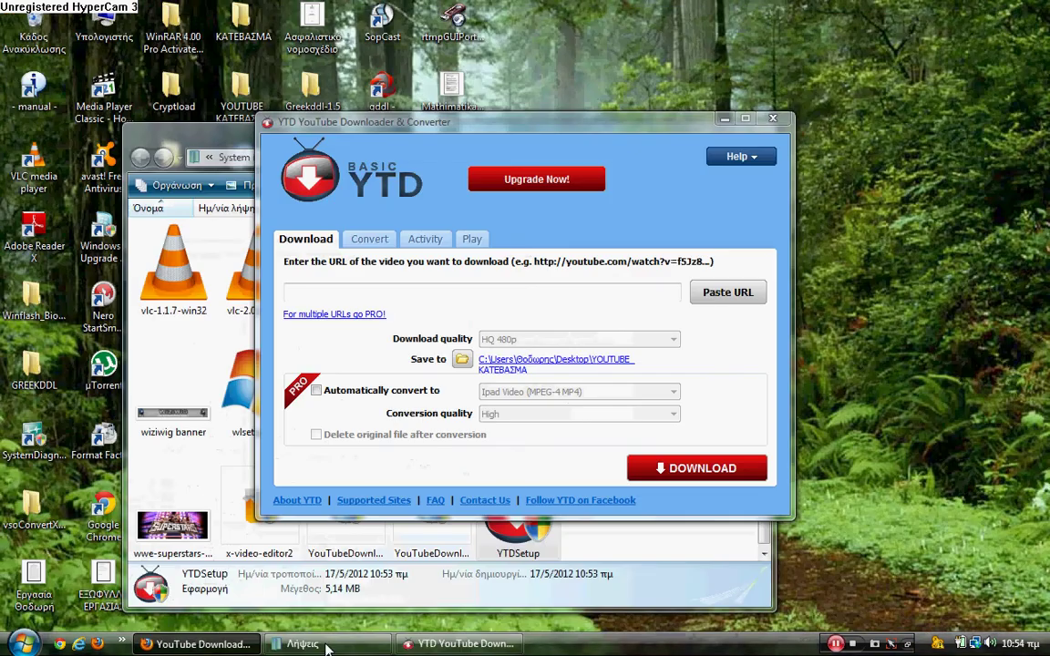
right_click(326, 643)
click(391, 632)
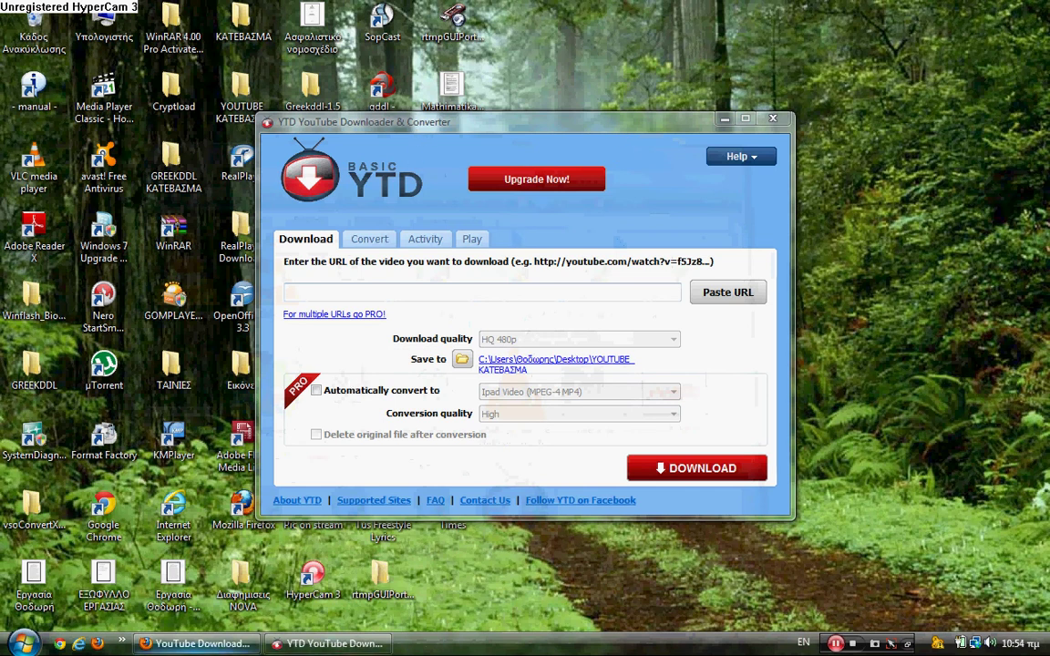
click(196, 644)
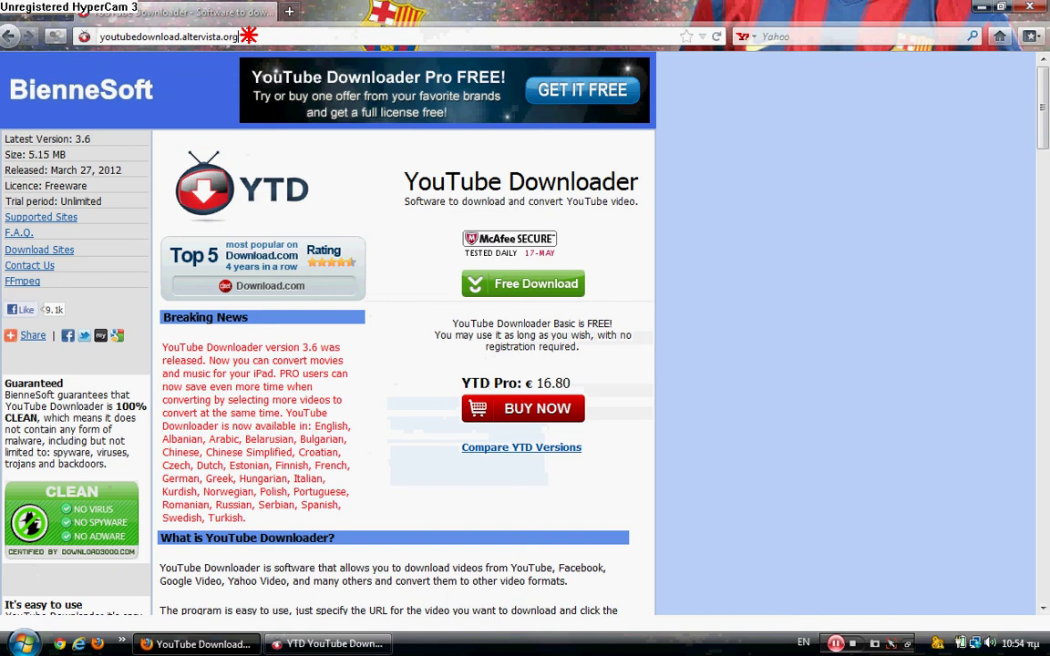
click(237, 35)
text(you)
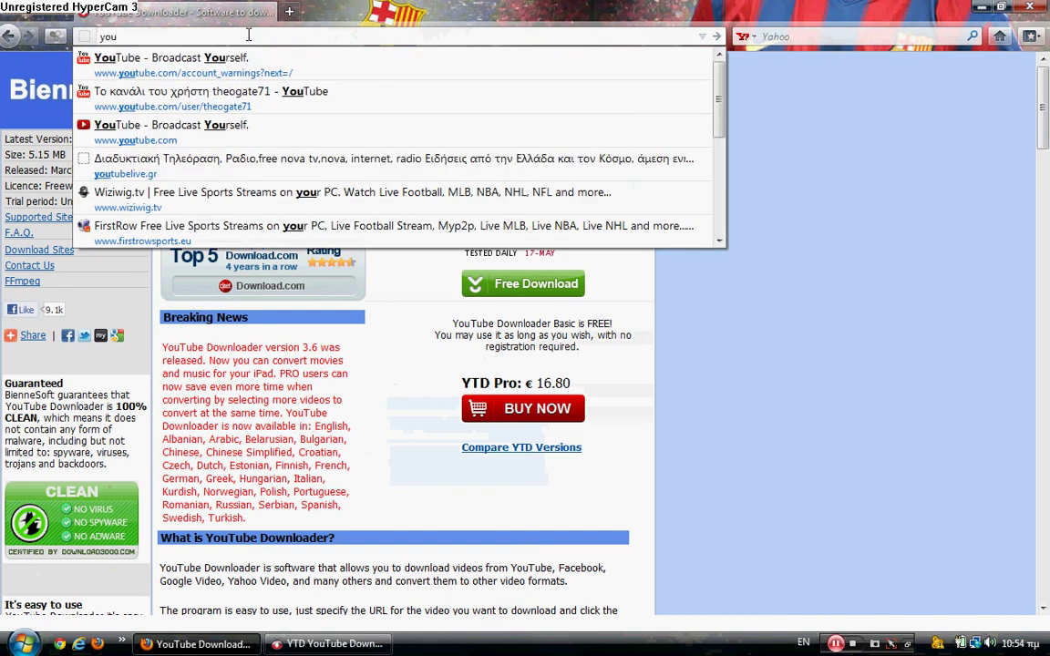
key(Down)
key(Down)
key(Down)
key(Return)
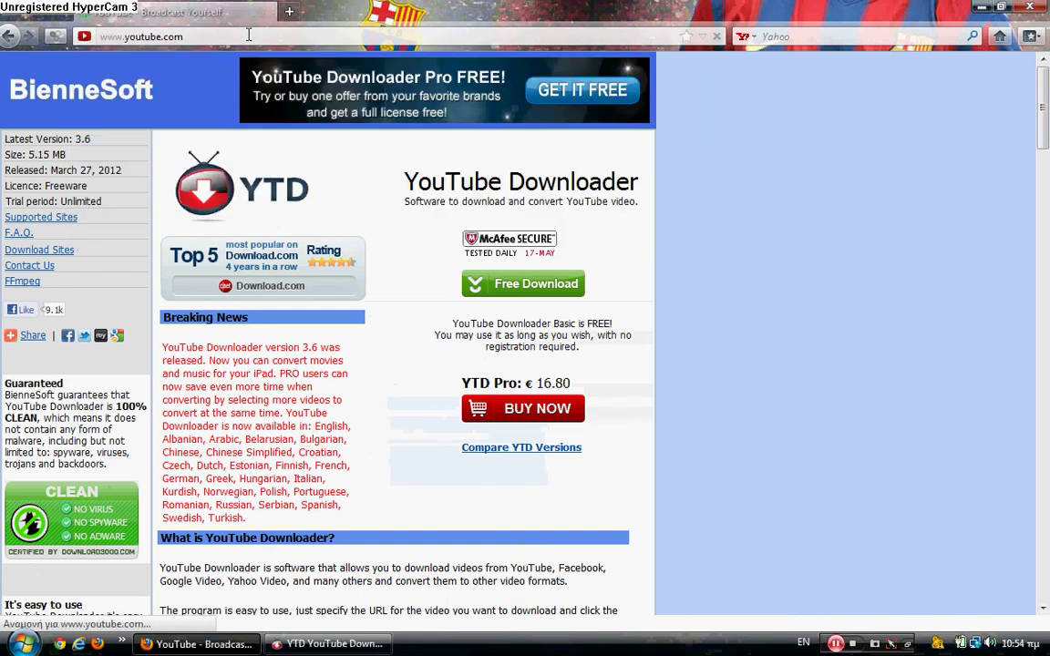
- Search YouTube for "party rock anthem lmfao" and copy the link of the official "LMFAO - Party Rock Anthem ft. Lauren Bennett, GoonRock" video
key(alt+Tab)
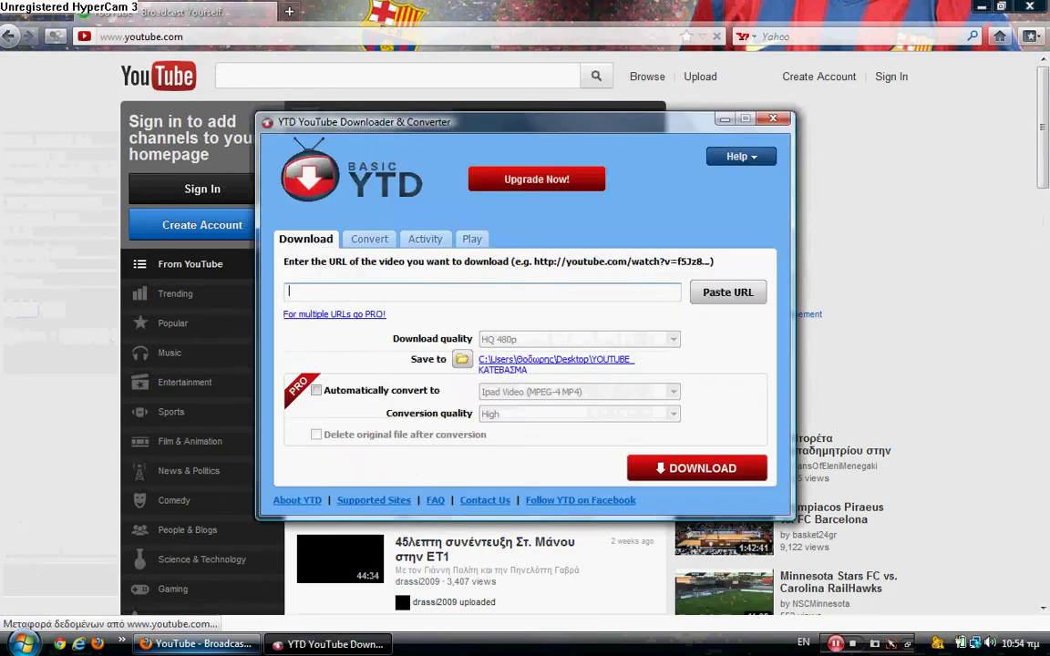
click(195, 643)
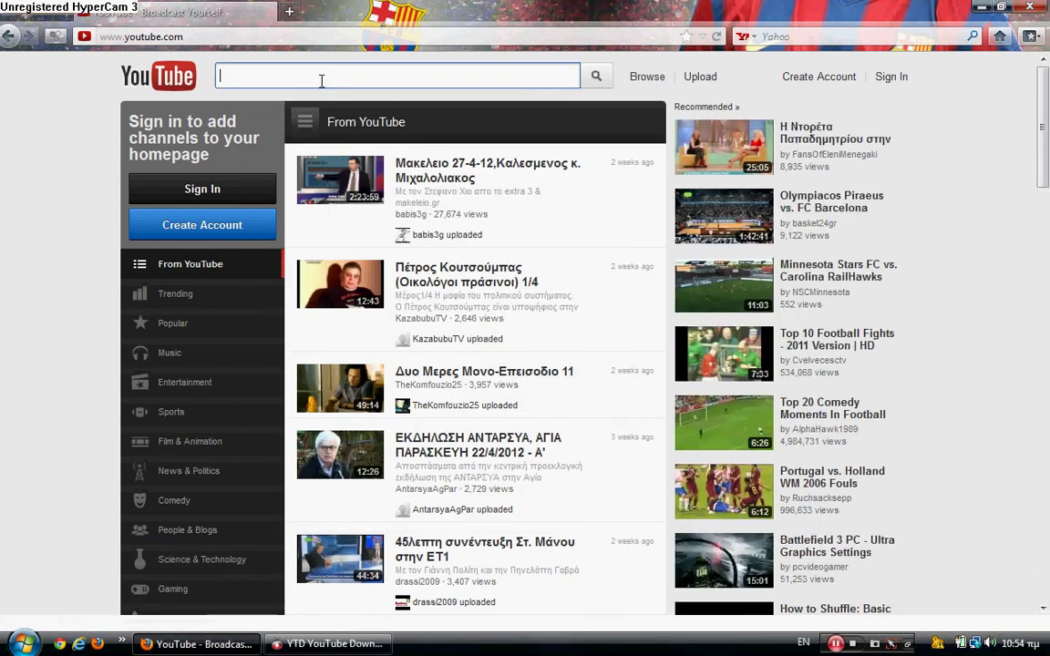
click(321, 81)
text(party rock)
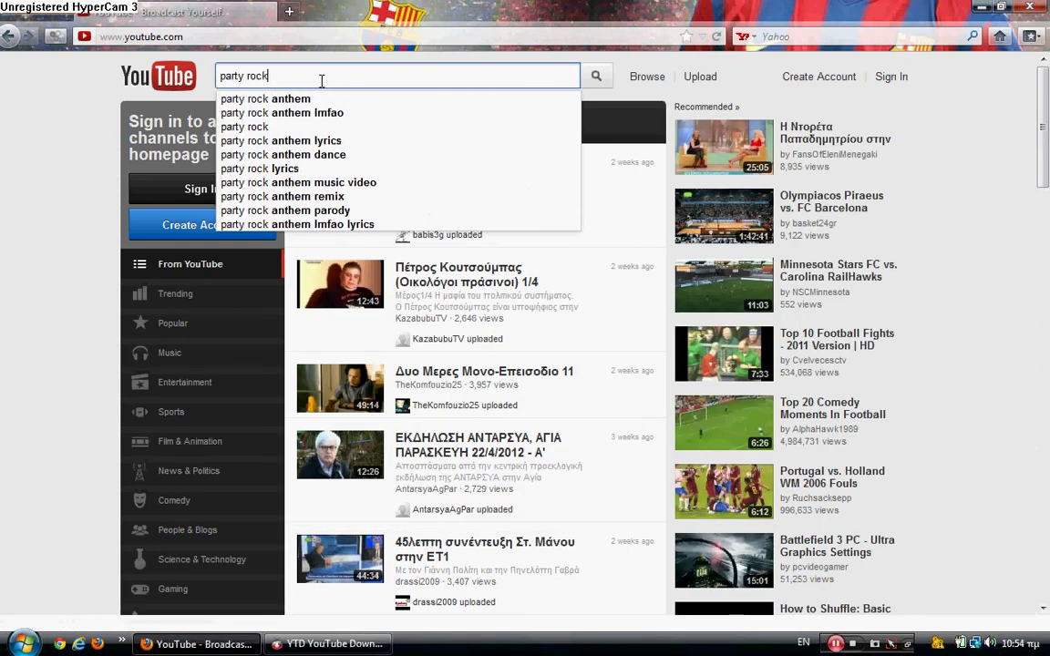
key(Down)
key(Down)
key(Return)
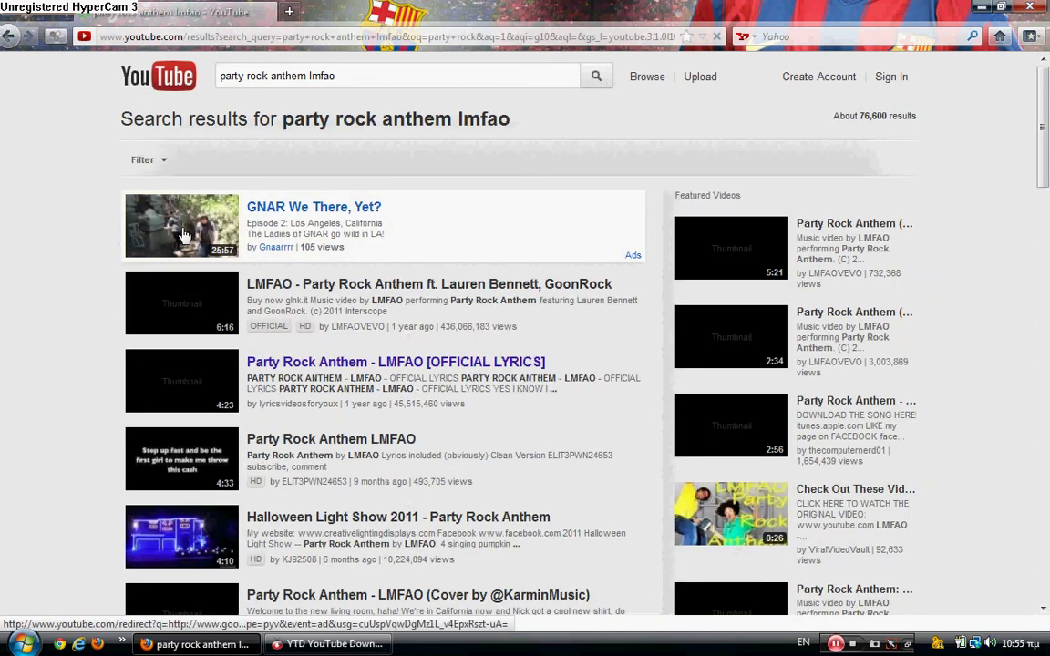
right_click(168, 306)
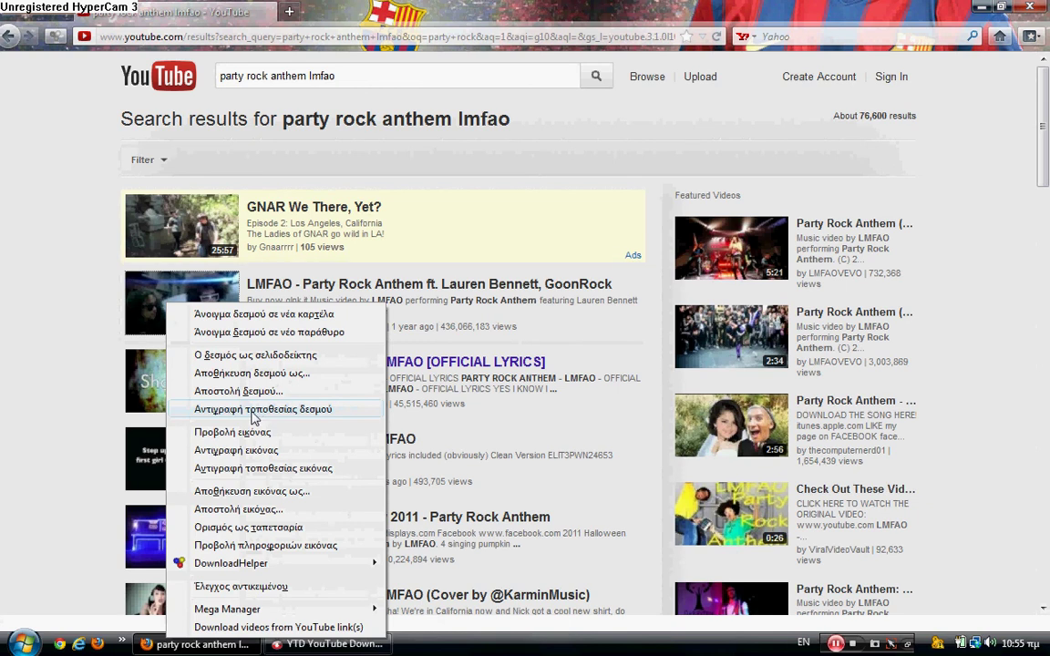
click(253, 414)
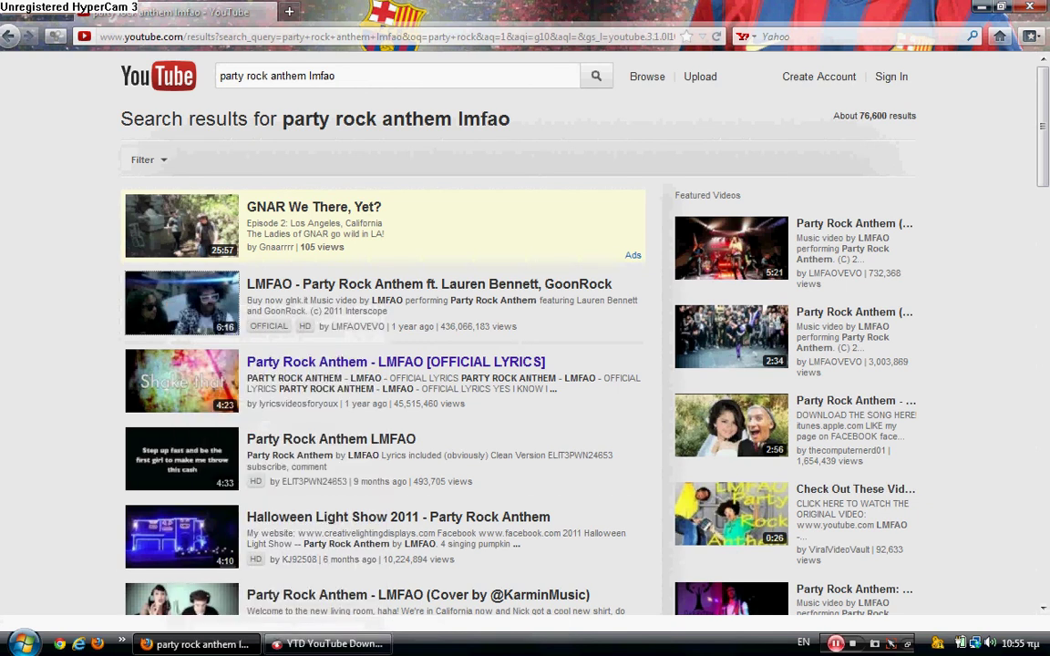
- Switch to YTD, paste the copied video link and start its download at HQ 480p quality
key(alt+Tab)
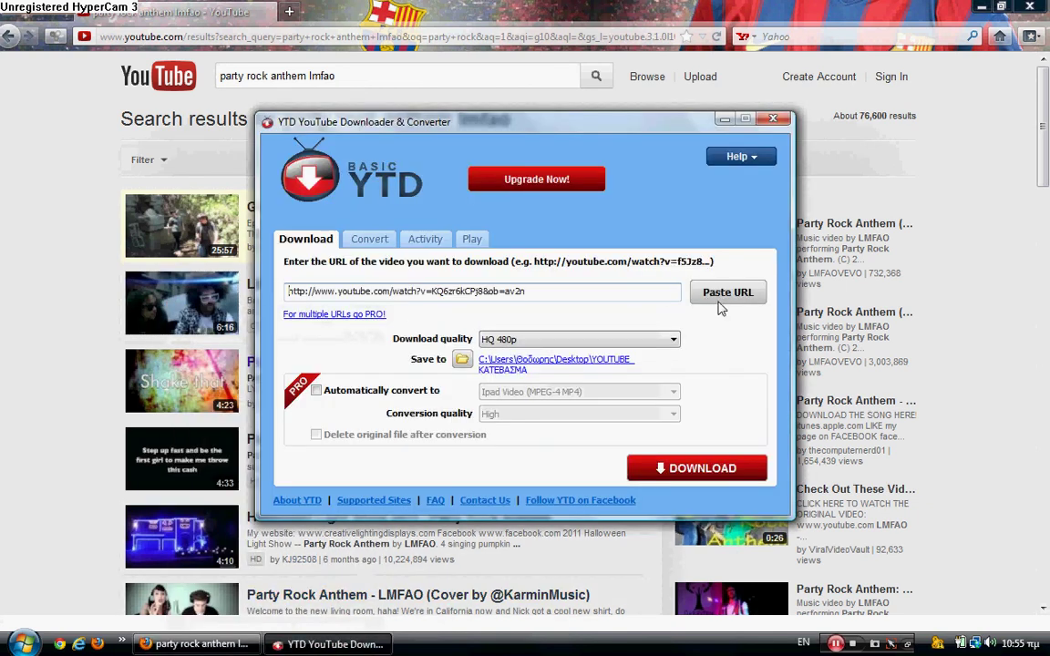
click(727, 292)
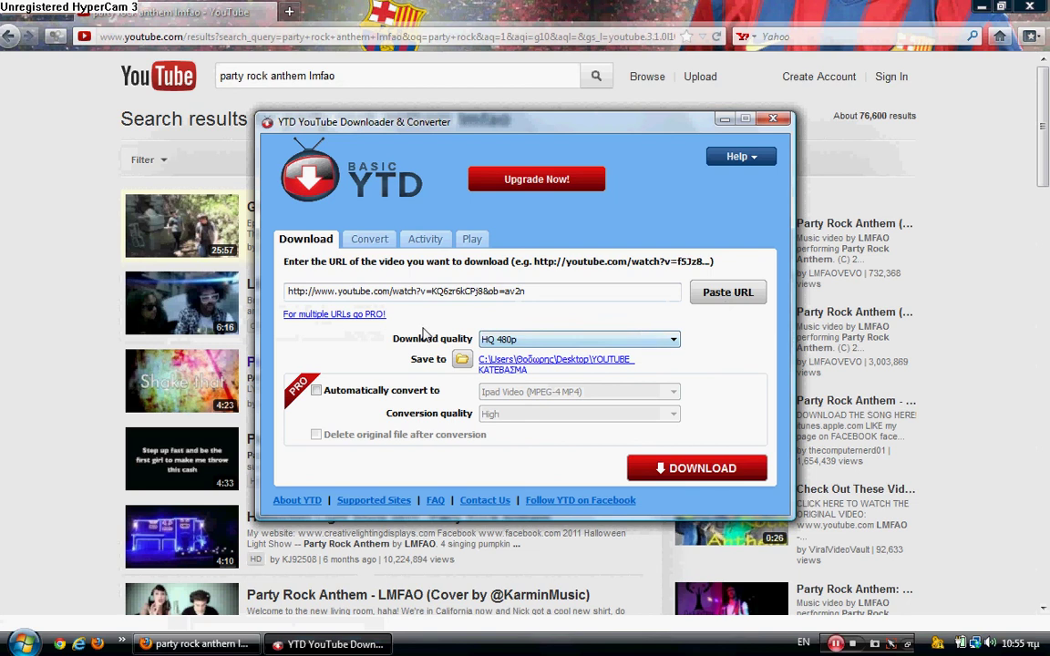
click(542, 340)
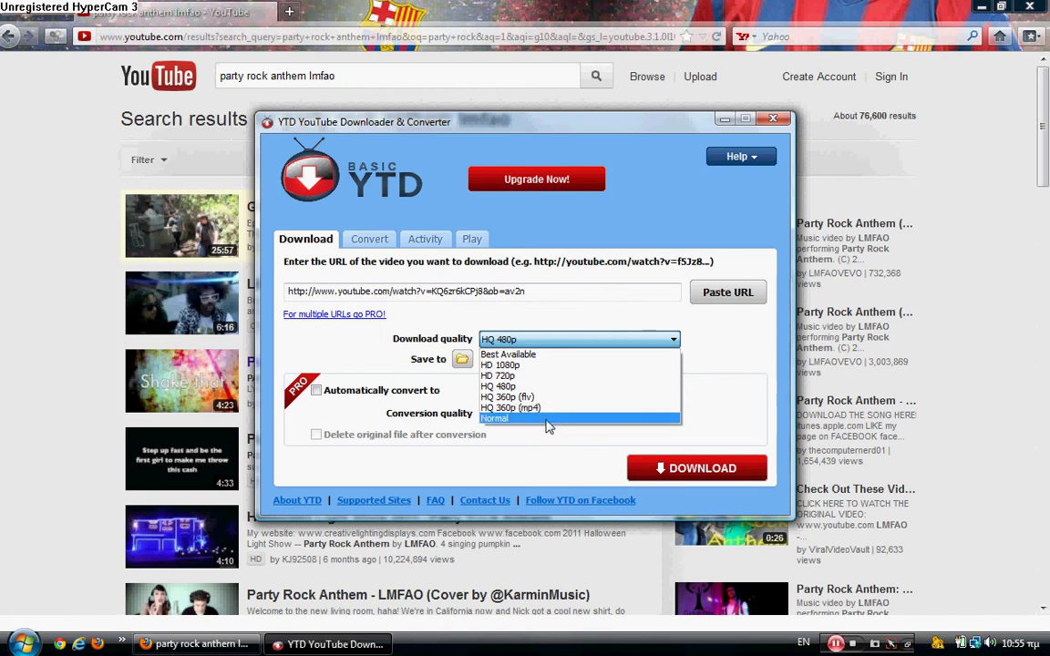
click(504, 388)
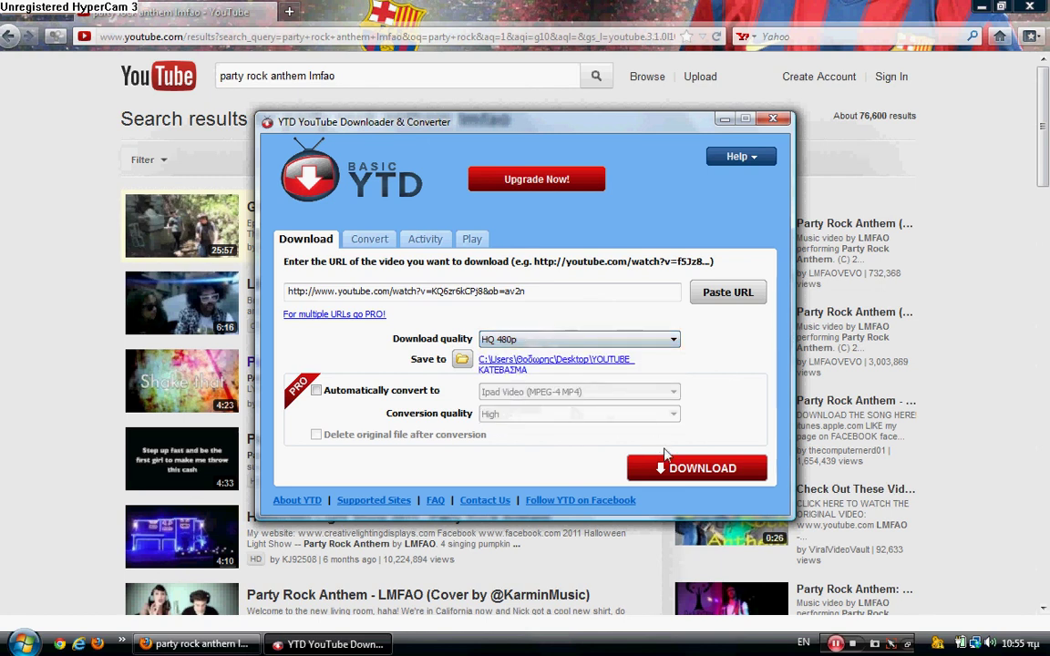
click(685, 470)
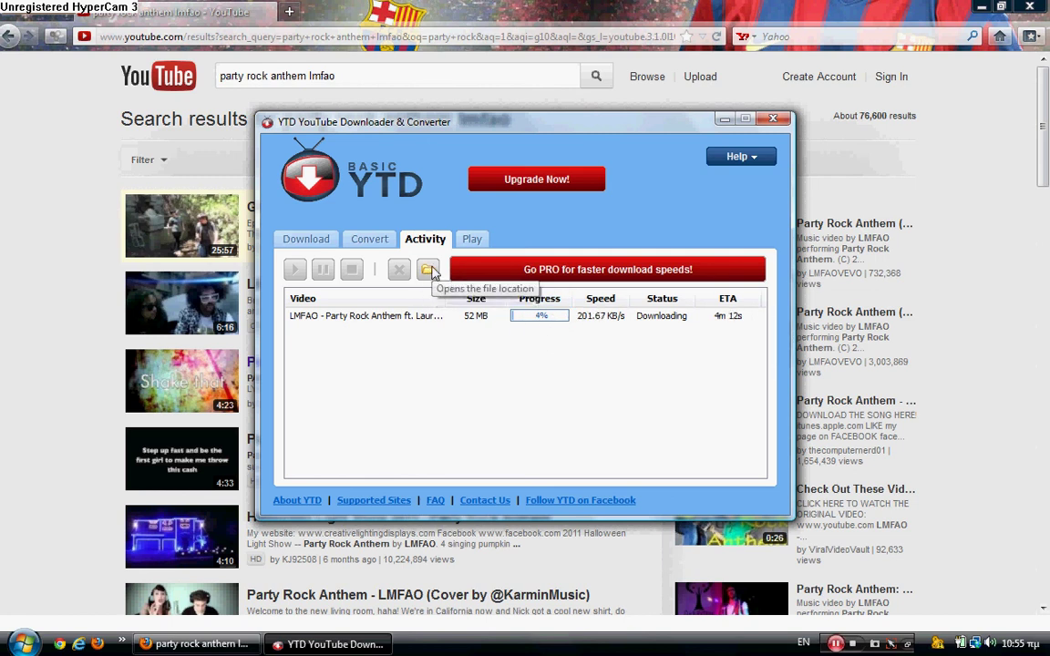
- View the file location of the running download, then close that folder and minimize the Firefox window
click(429, 271)
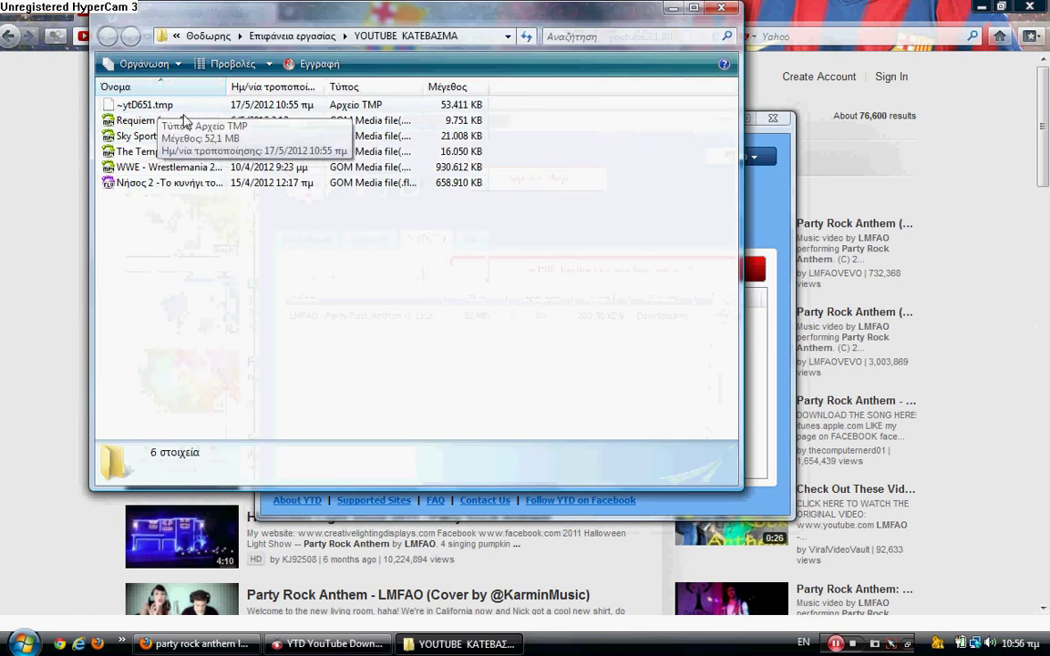
click(718, 10)
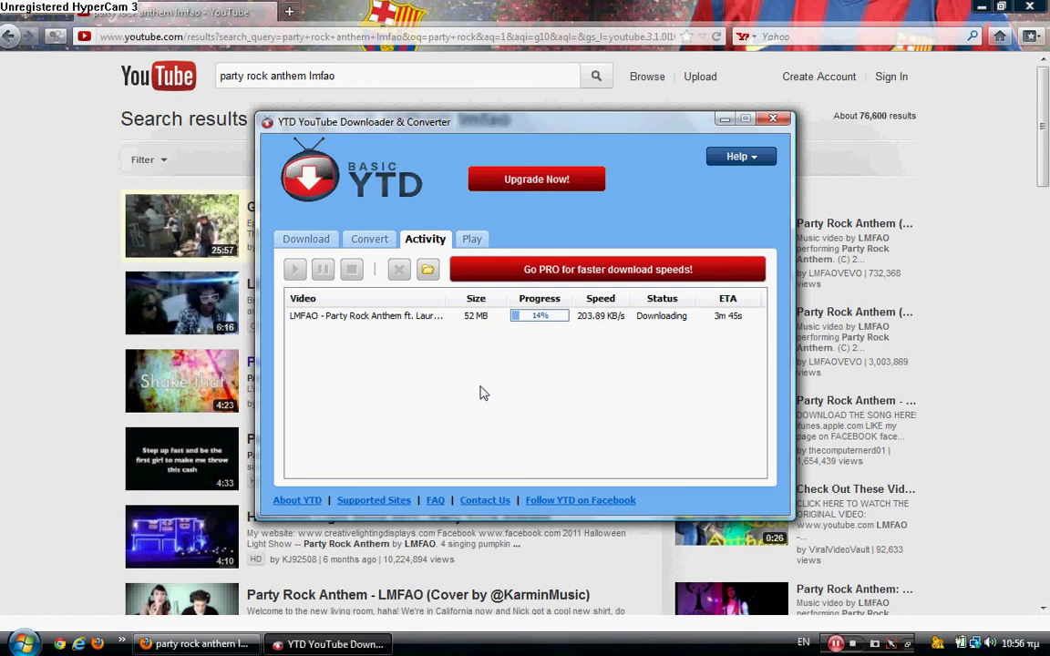
click(981, 6)
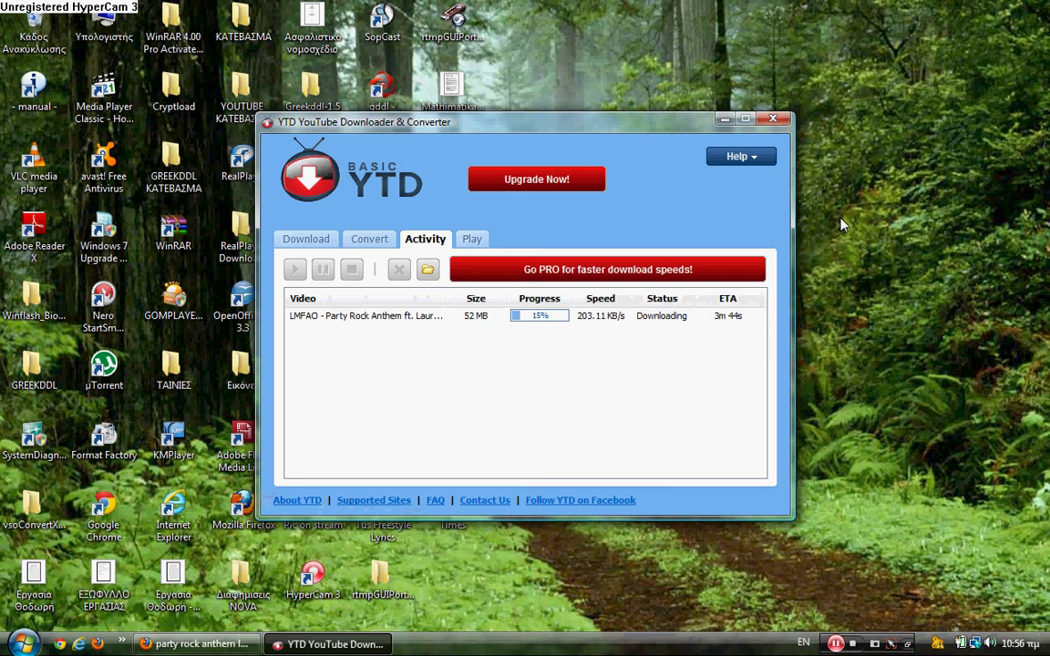